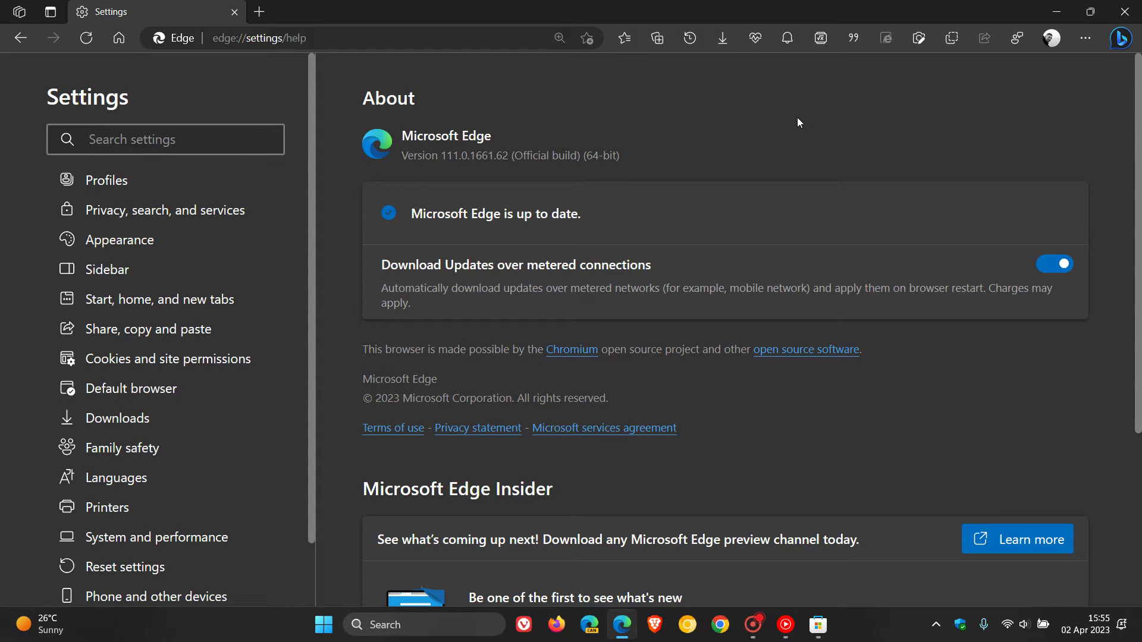
# Return Edge to the new tab page using the Home button
pyautogui.click(121, 38)
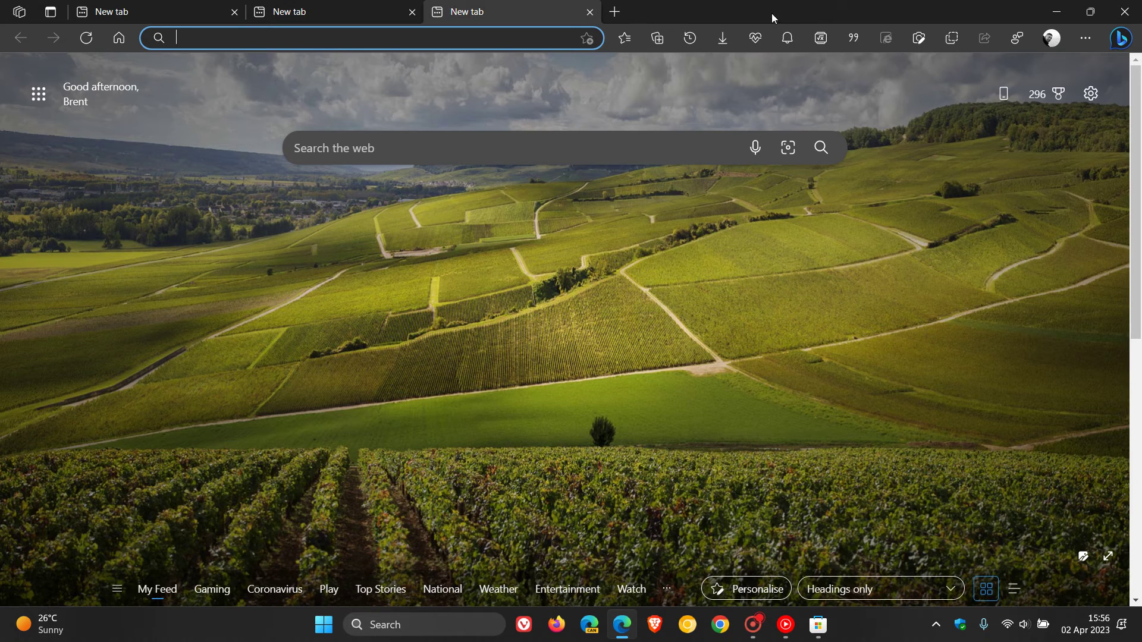
# Close the third and second New tab tabs, leaving a single tab open
pyautogui.click(589, 12)
pyautogui.click(411, 12)
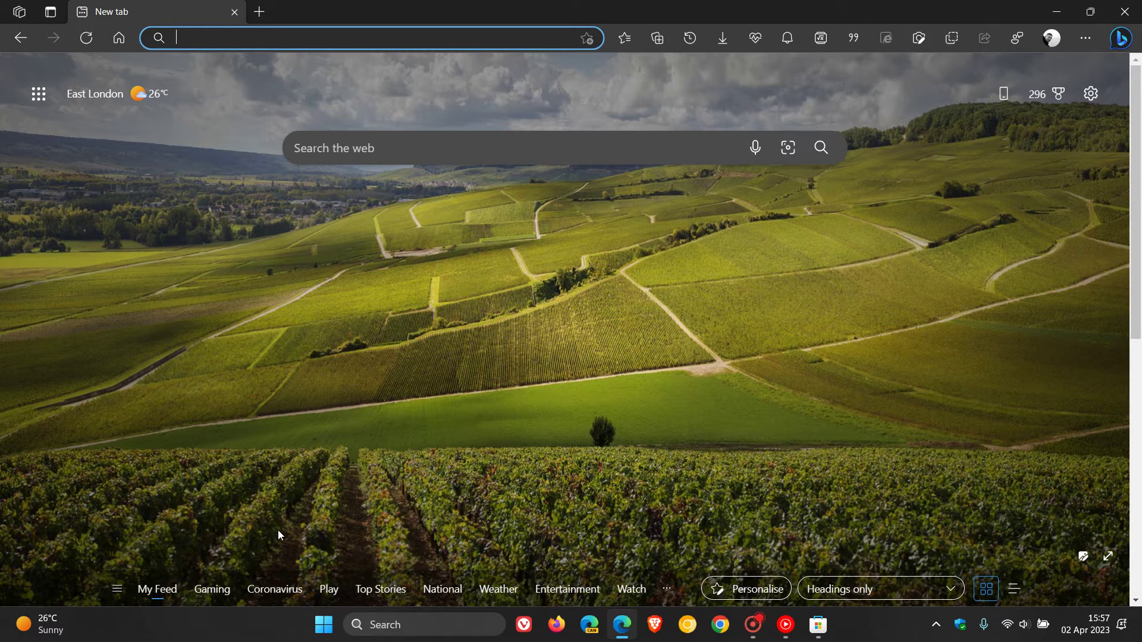
# Review the 65 apps under Windows Settings > Apps > Installed apps, then minimise Settings
pyautogui.click(322, 625)
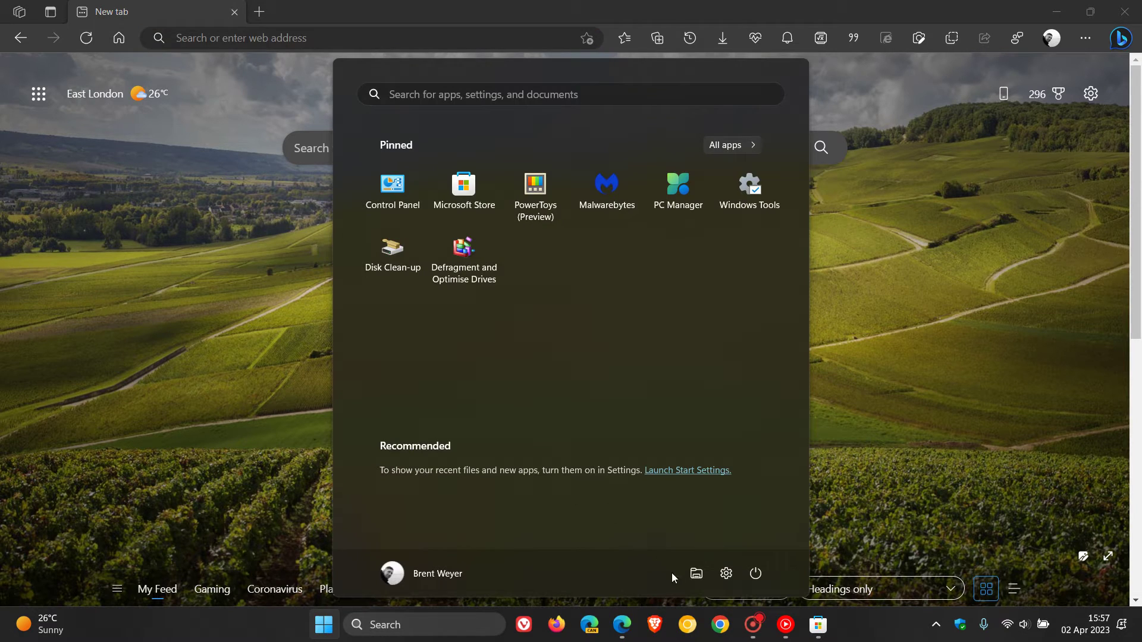
pyautogui.click(726, 574)
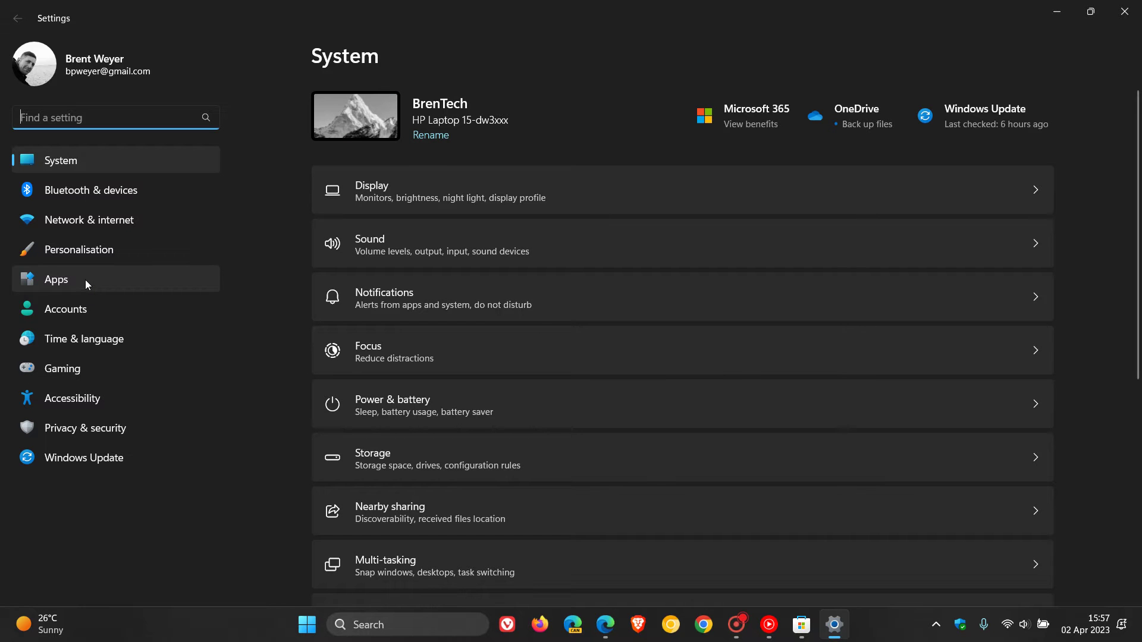
pyautogui.click(87, 283)
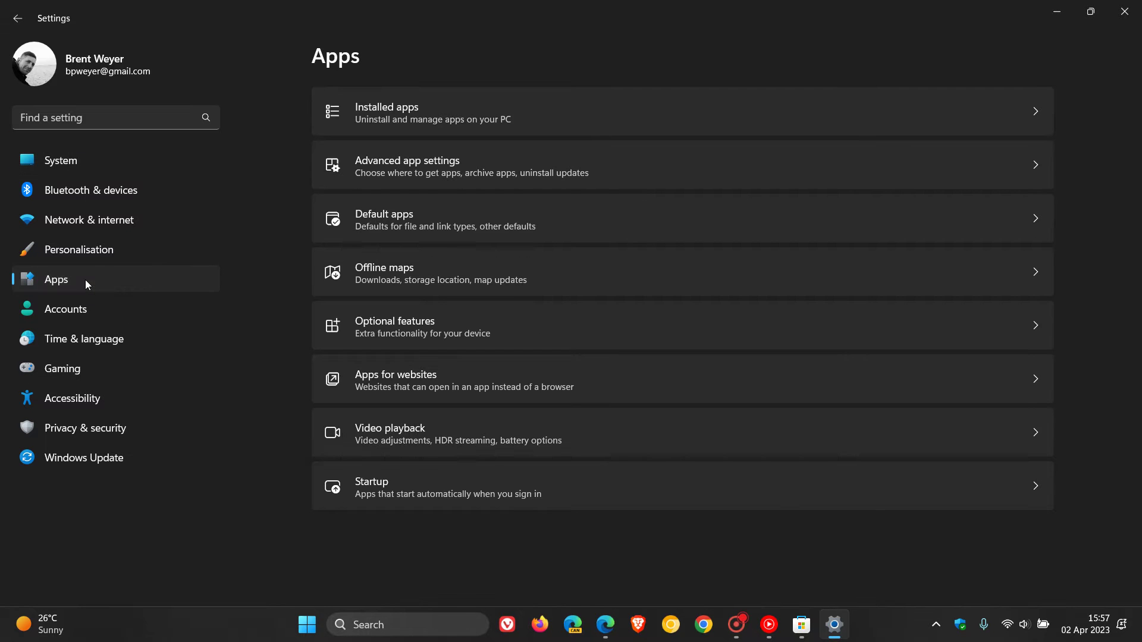
pyautogui.click(815, 122)
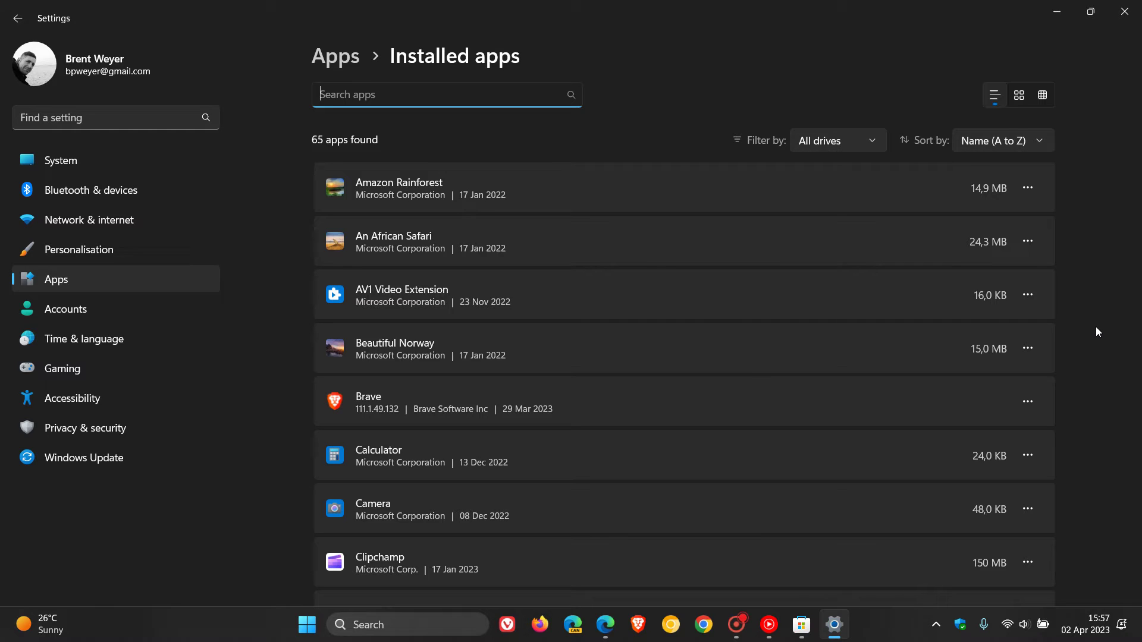
pyautogui.click(1057, 13)
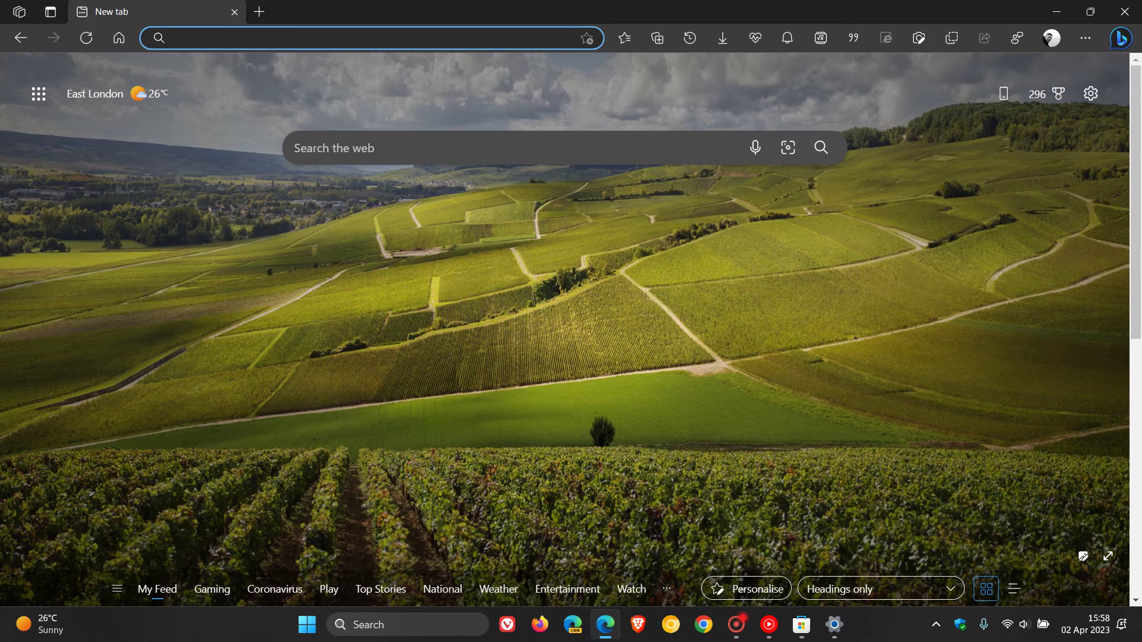
pyautogui.rightClick(241, 637)
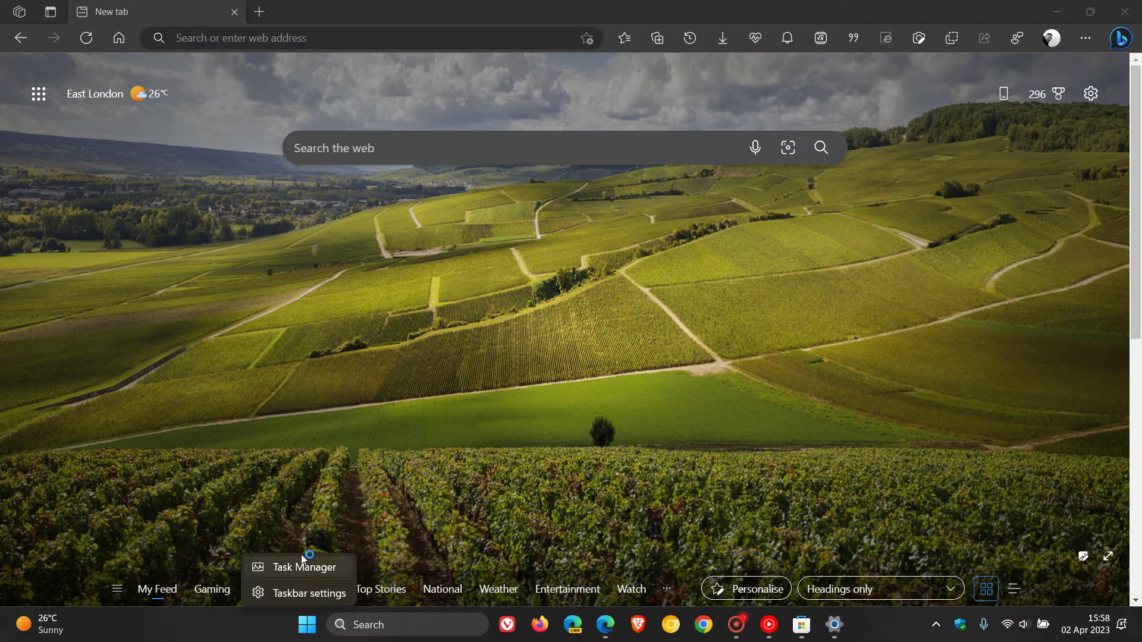
pyautogui.click(294, 571)
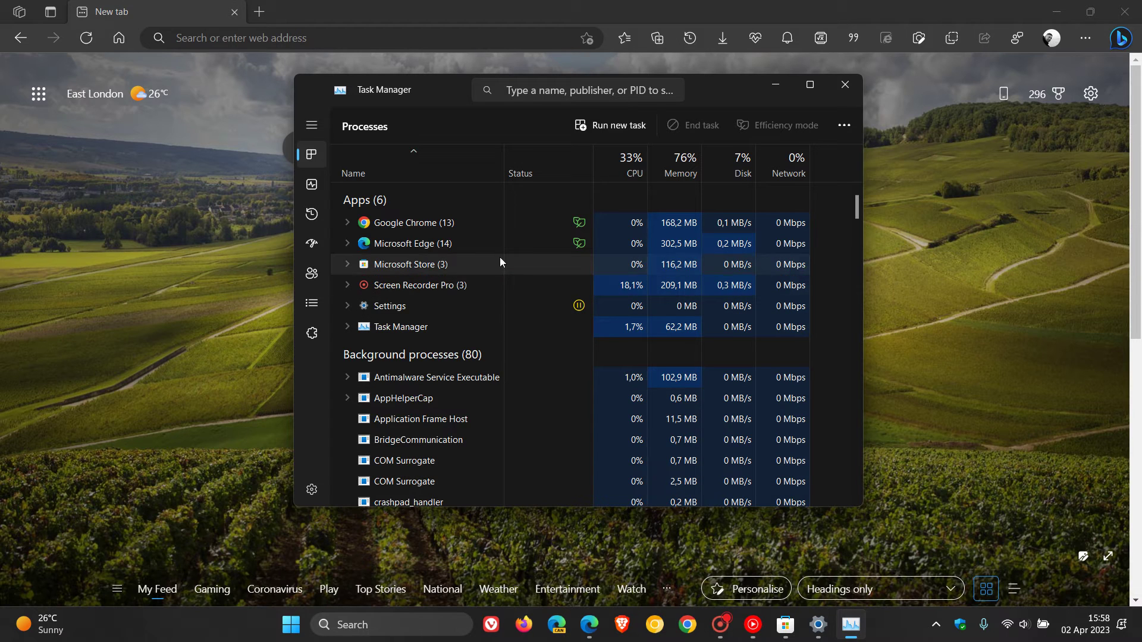
pyautogui.rightClick(492, 244)
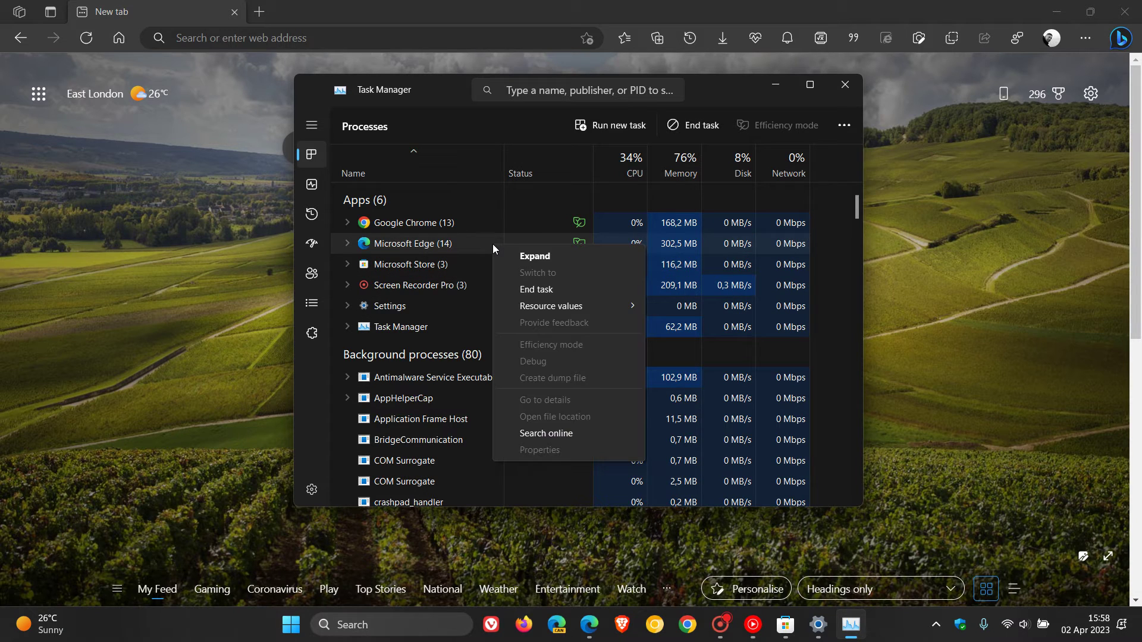
pyautogui.click(845, 87)
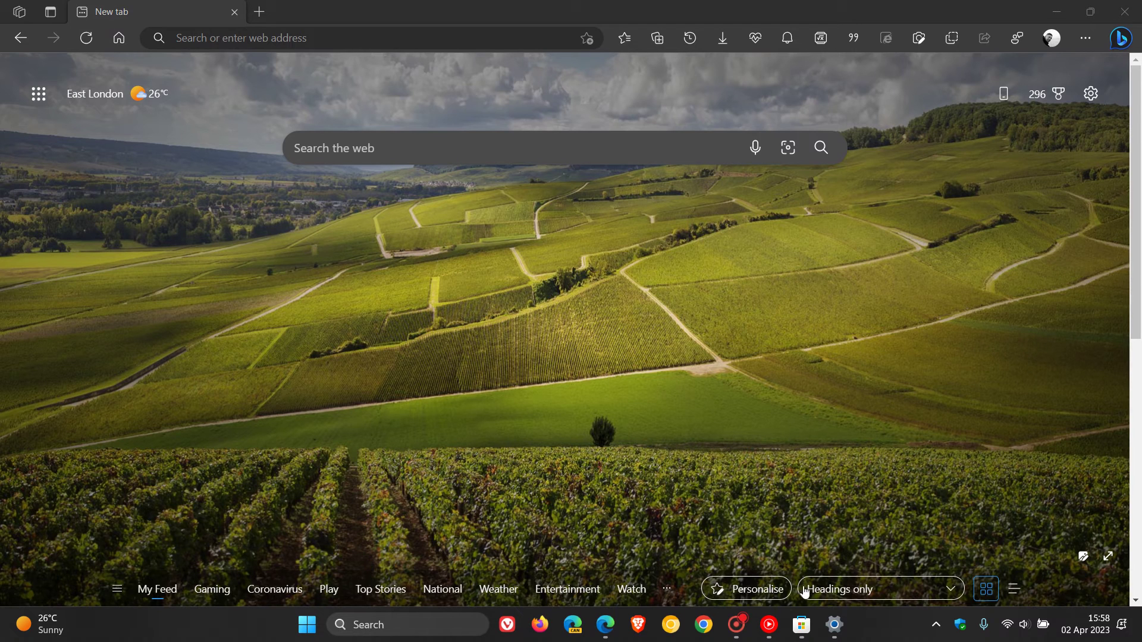
pyautogui.click(802, 625)
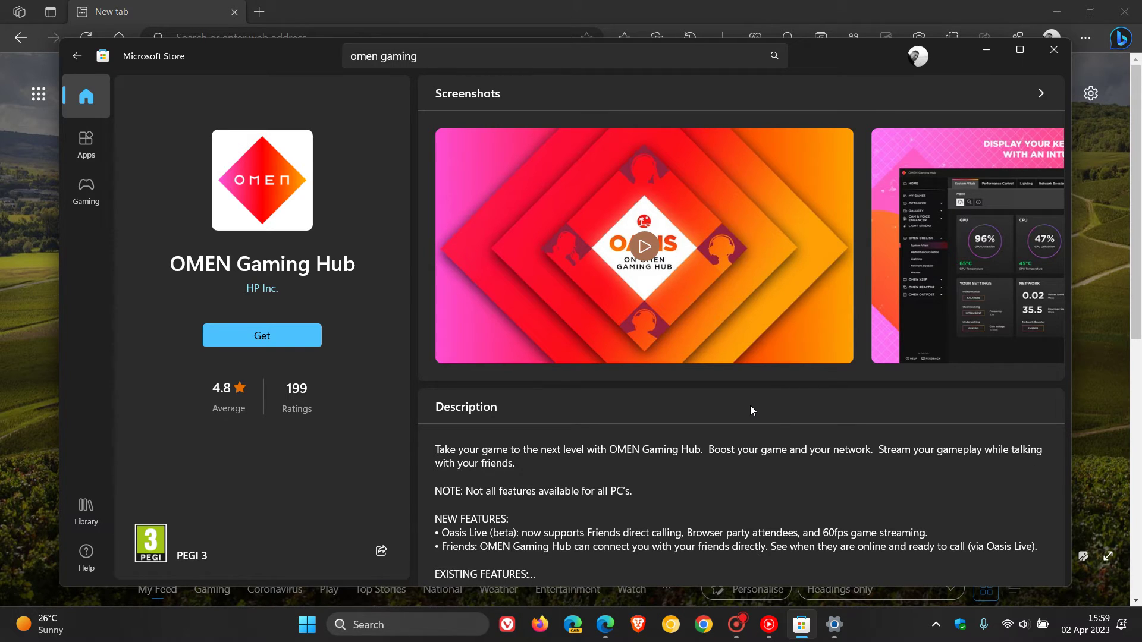
pyautogui.click(1054, 49)
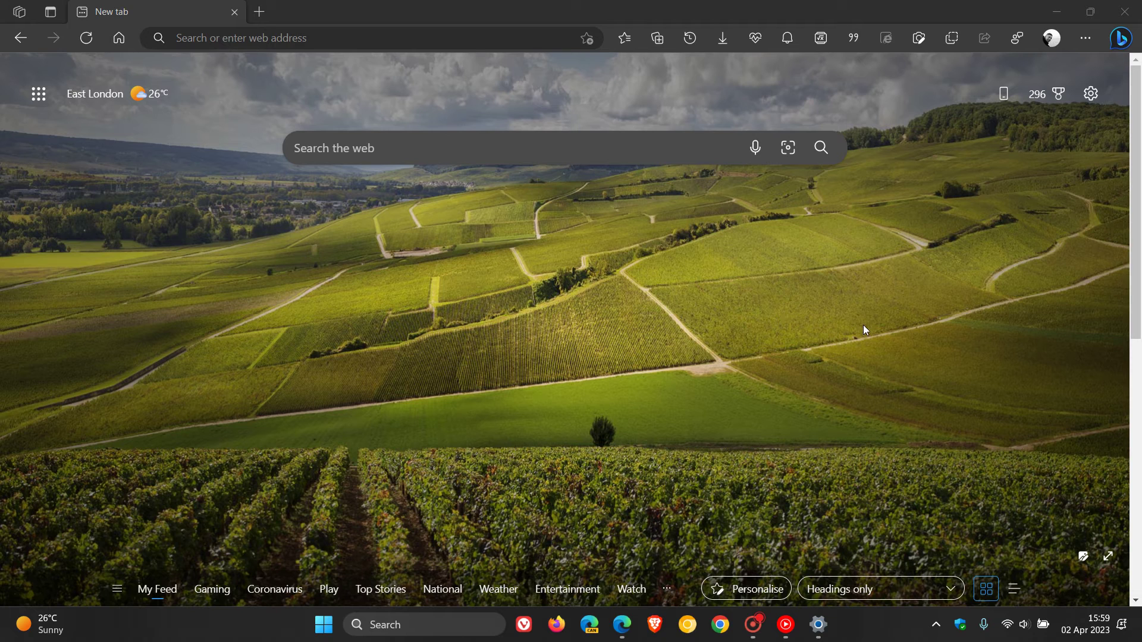
pyautogui.click(1086, 38)
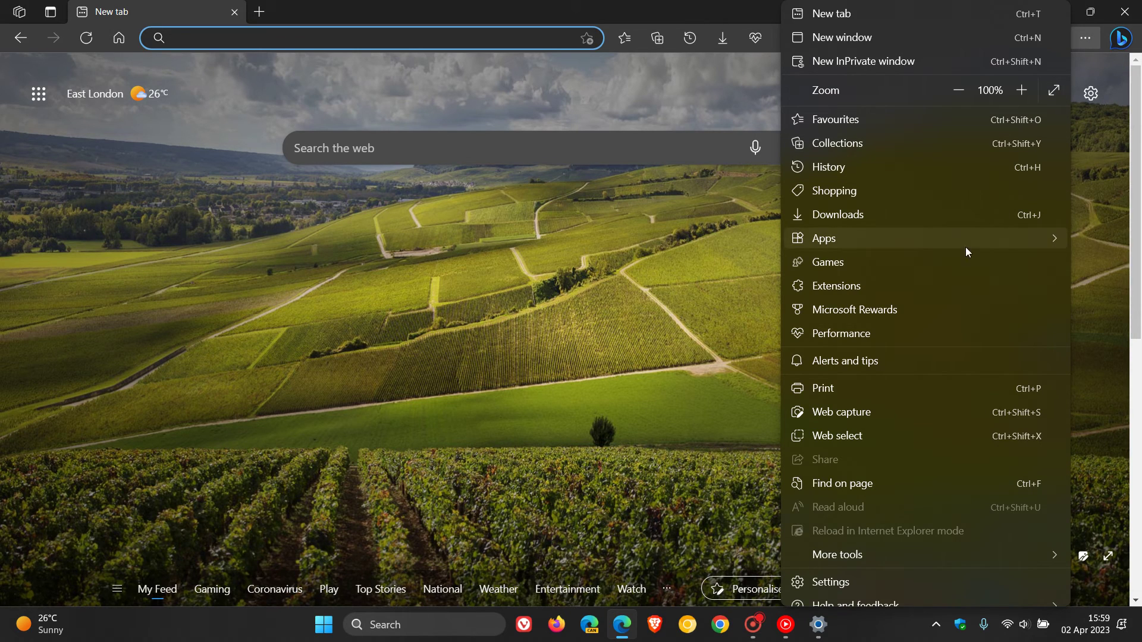
pyautogui.click(926, 284)
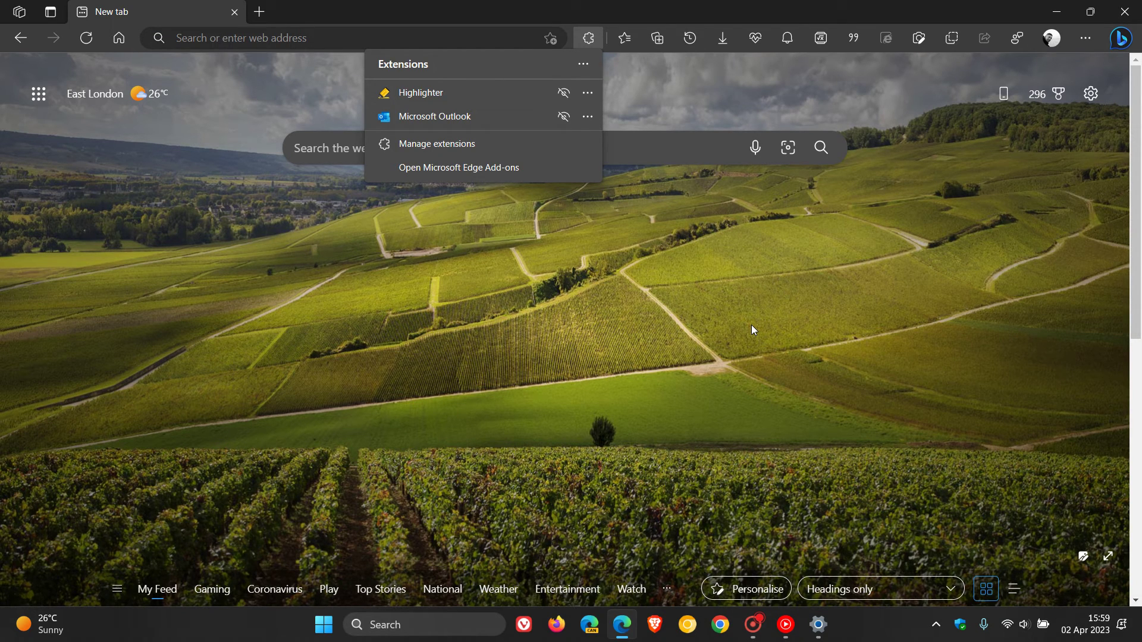
pyautogui.click(587, 94)
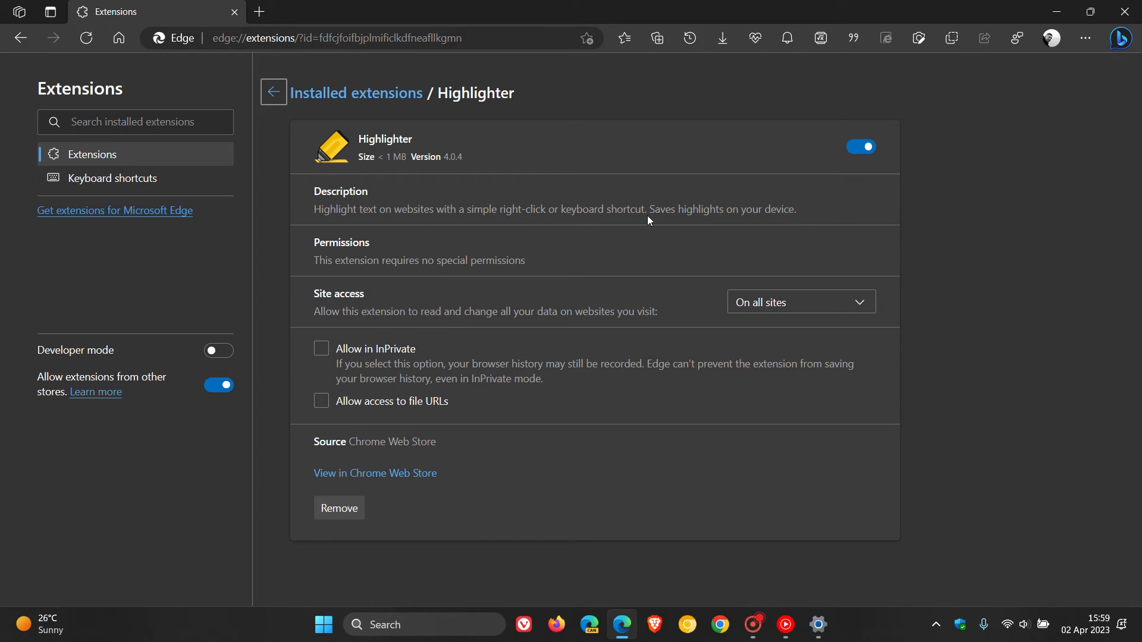
pyautogui.click(854, 153)
pyautogui.click(871, 154)
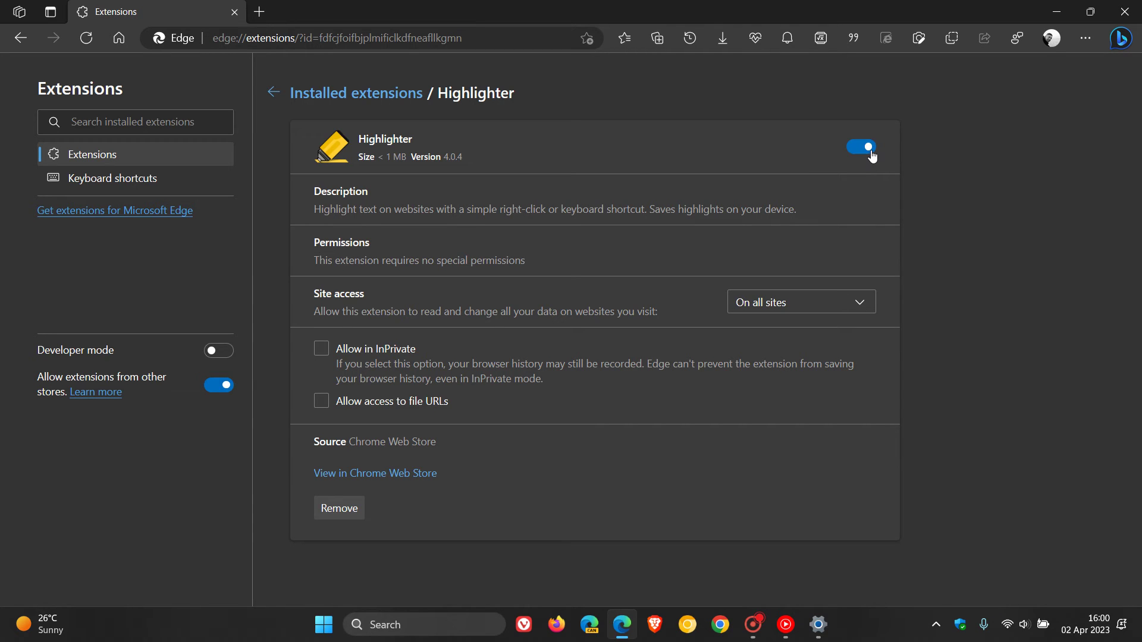
pyautogui.click(120, 38)
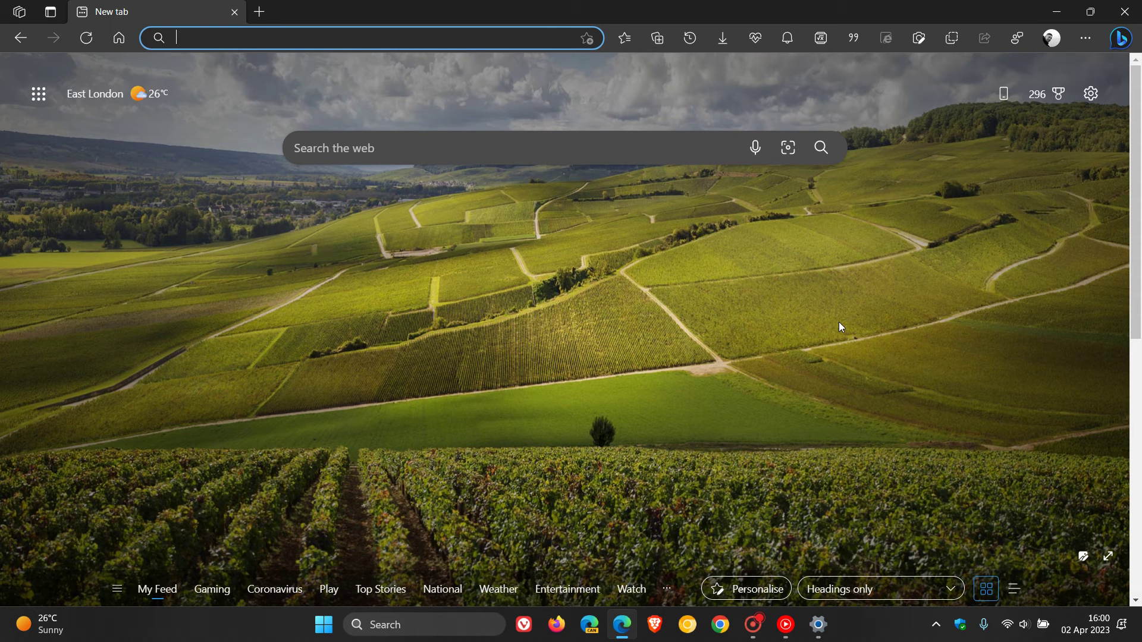
pyautogui.click(1084, 38)
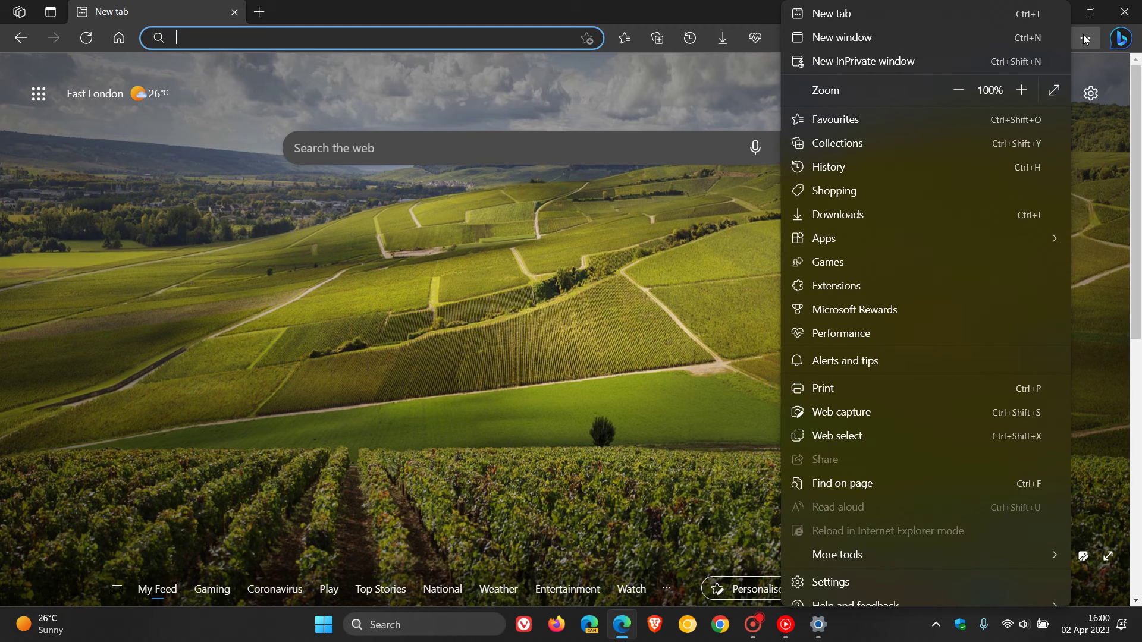
pyautogui.click(935, 63)
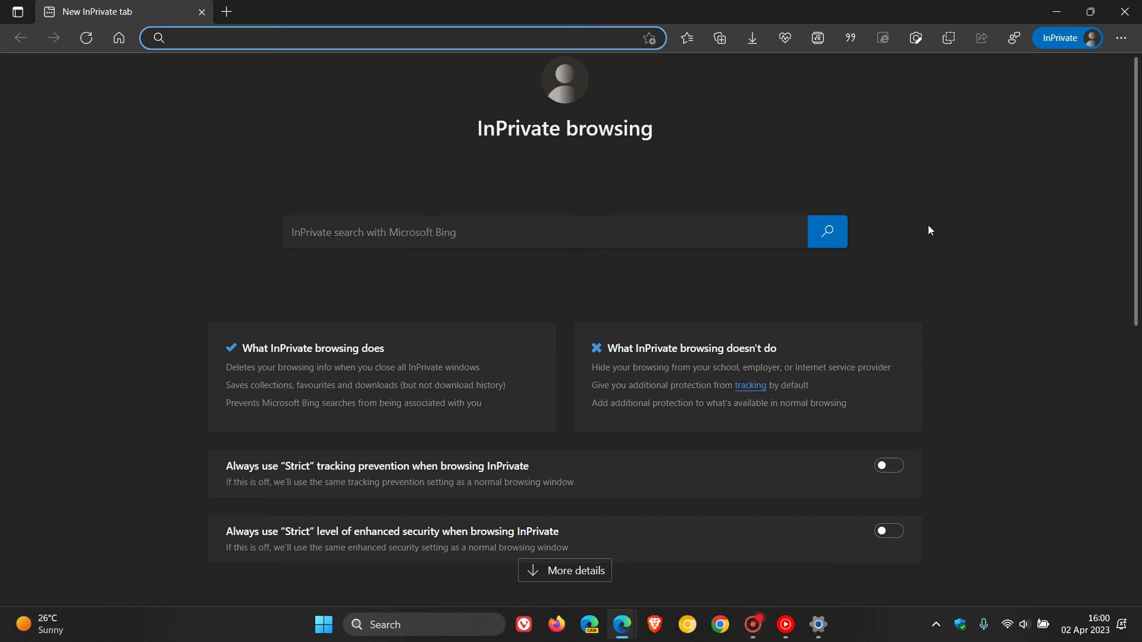
pyautogui.click(1136, 10)
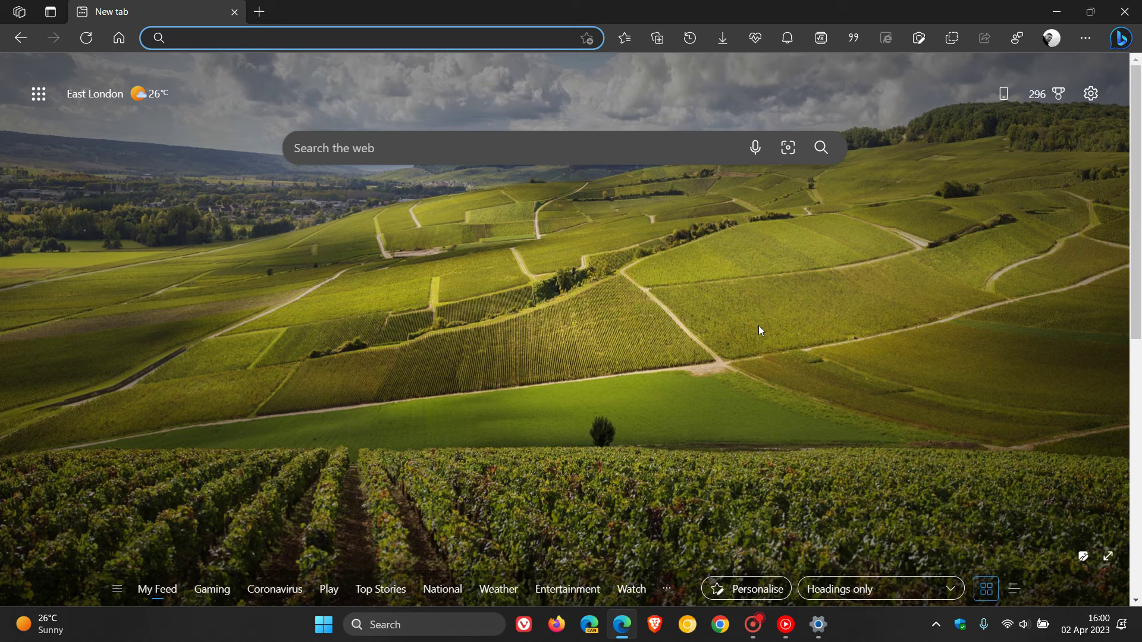
pyautogui.click(1087, 39)
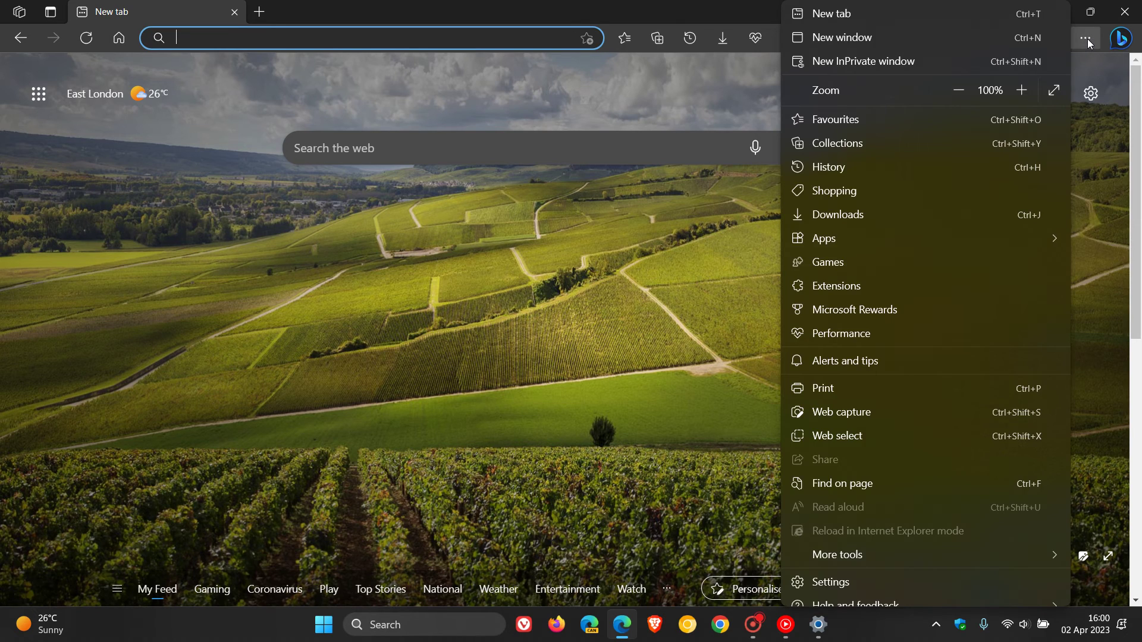
pyautogui.click(890, 167)
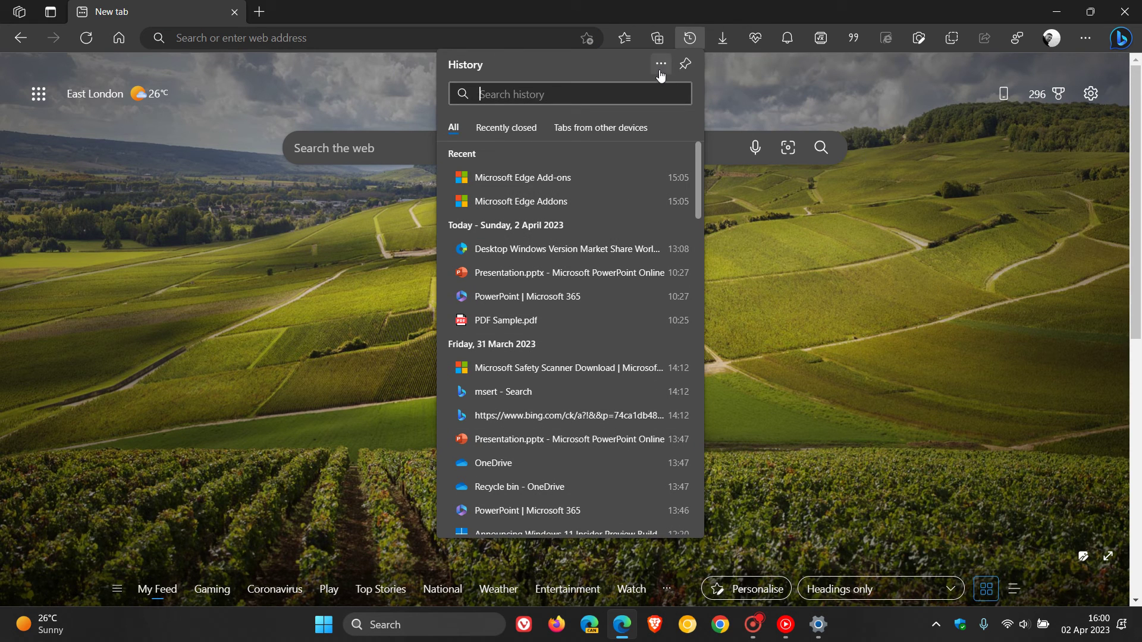
pyautogui.click(660, 66)
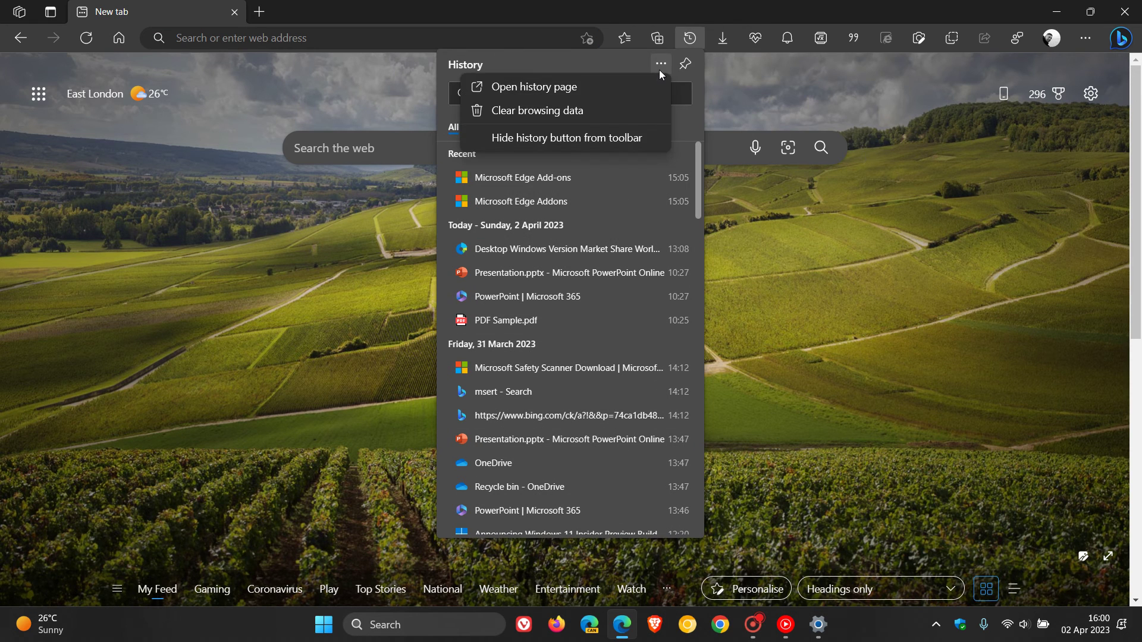
pyautogui.click(573, 116)
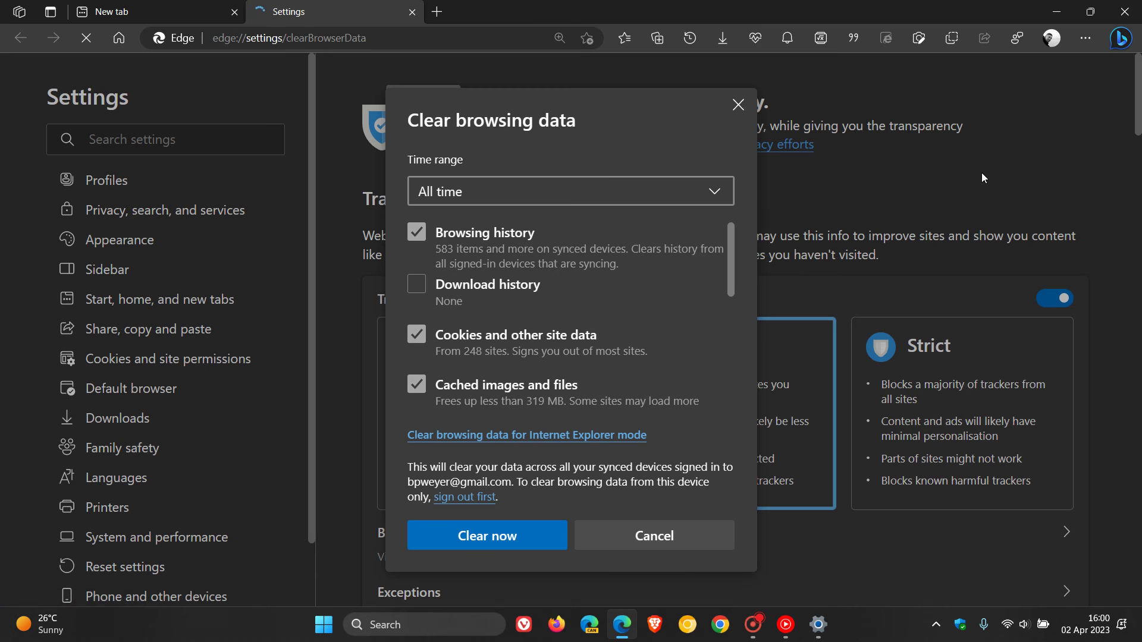
pyautogui.click(642, 539)
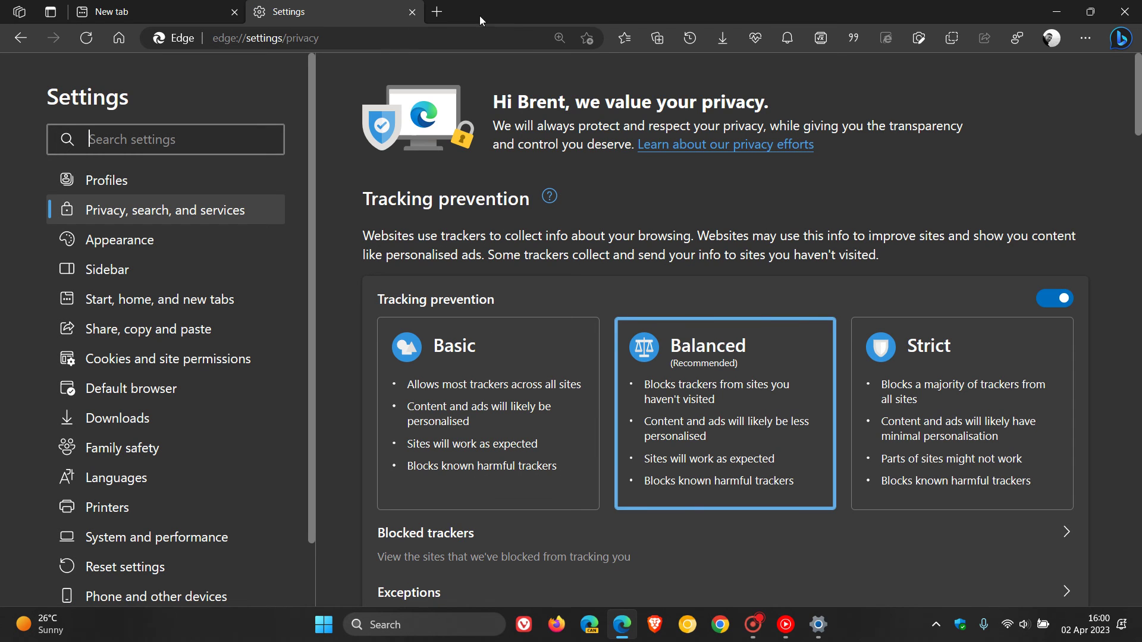
pyautogui.click(412, 12)
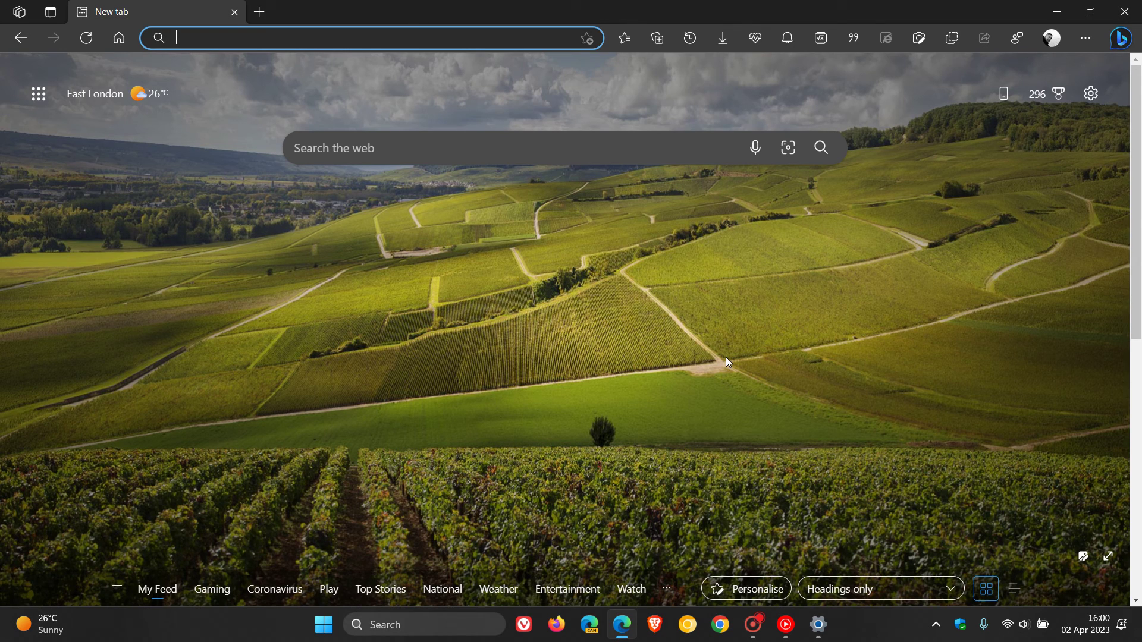
pyautogui.click(820, 624)
pyautogui.scroll(-20, 1107, 265)
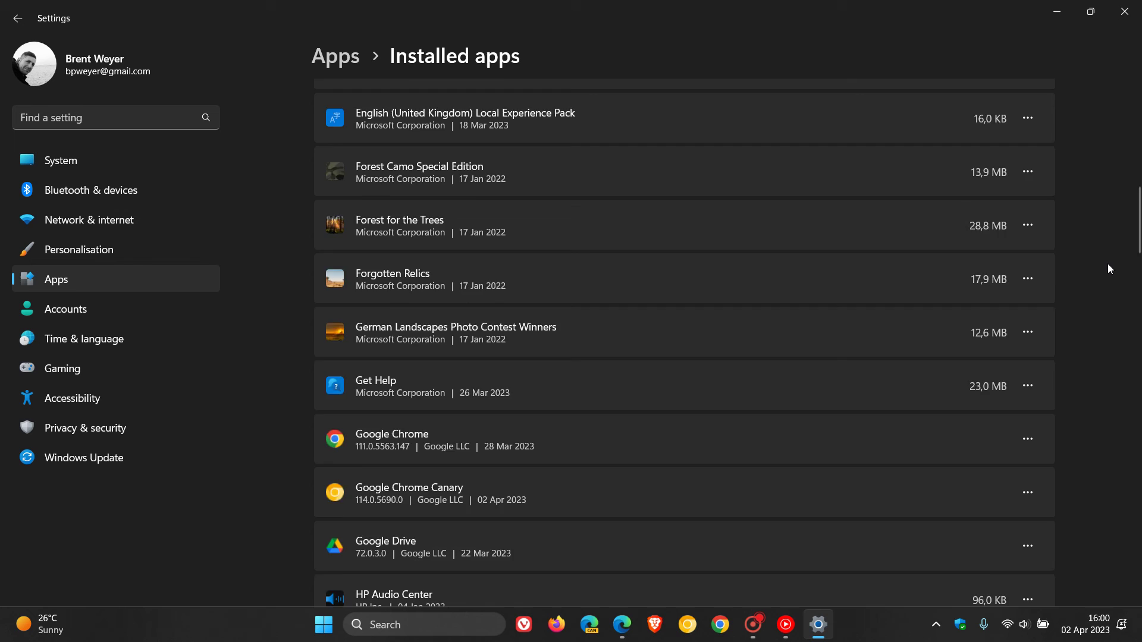
pyautogui.scroll(-4, 1107, 269)
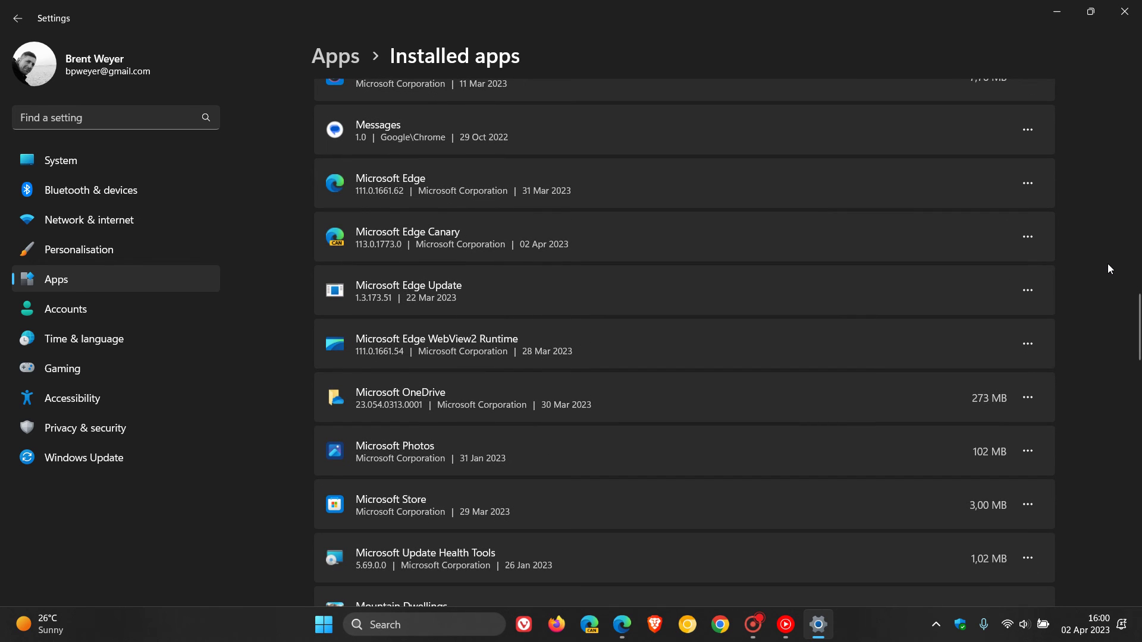
pyautogui.scroll(-1, 1108, 268)
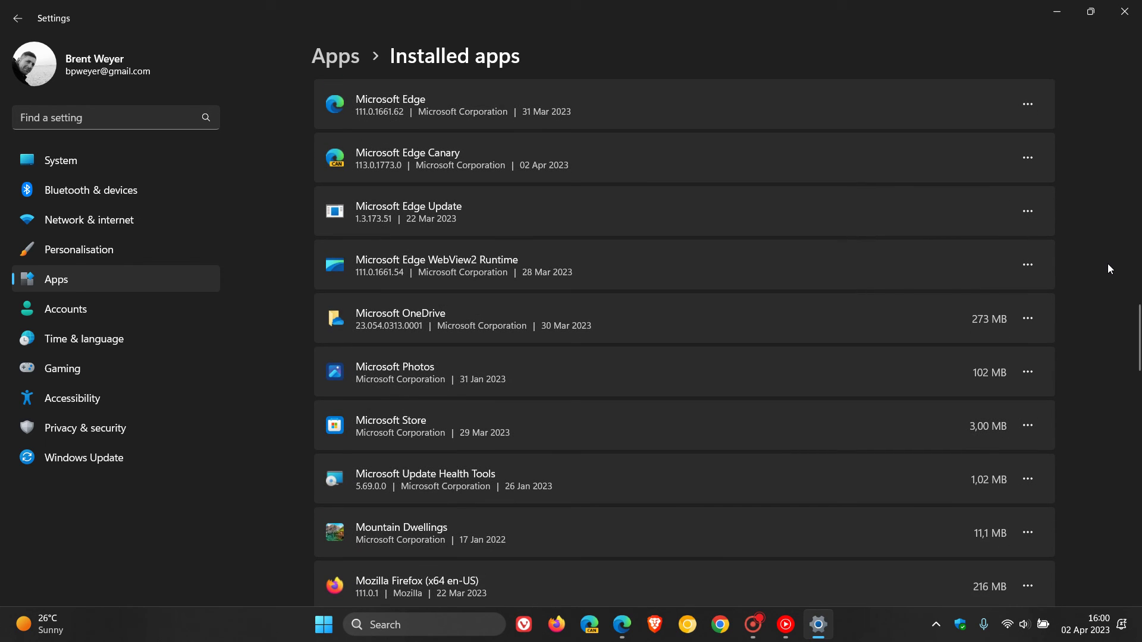
pyautogui.scroll(2, 1107, 262)
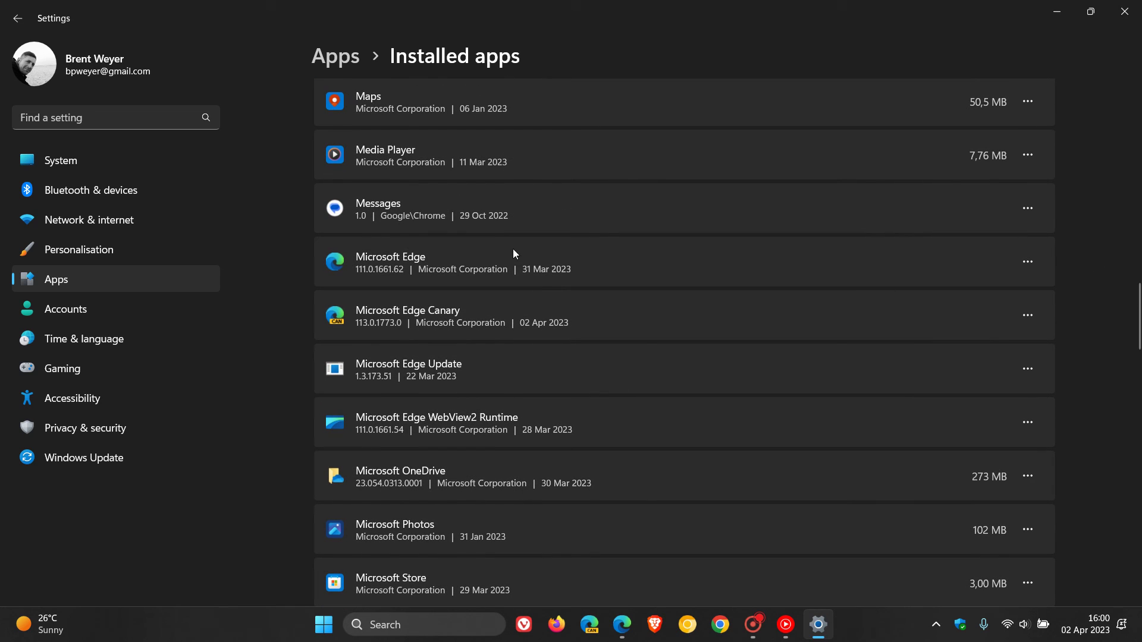
pyautogui.click(1024, 265)
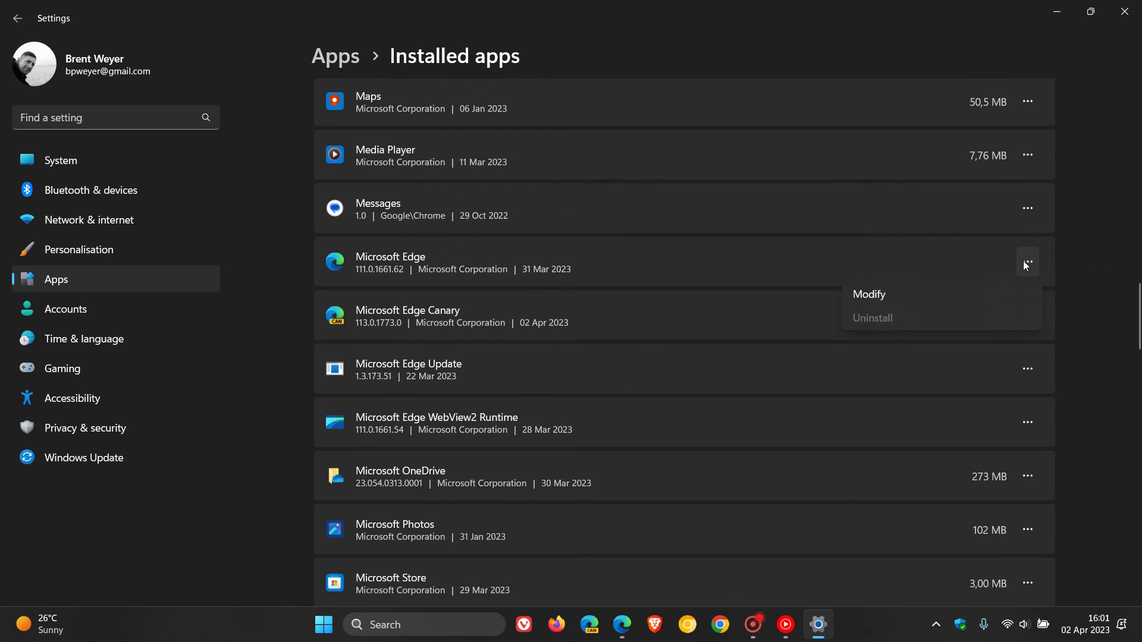
pyautogui.click(1088, 211)
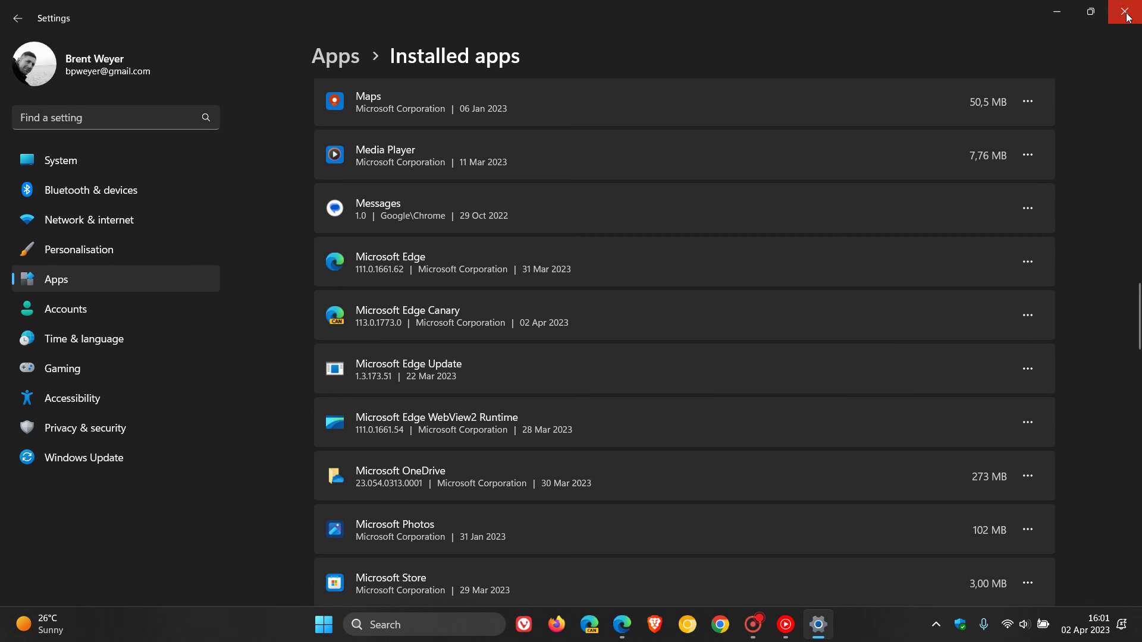
pyautogui.click(1063, 16)
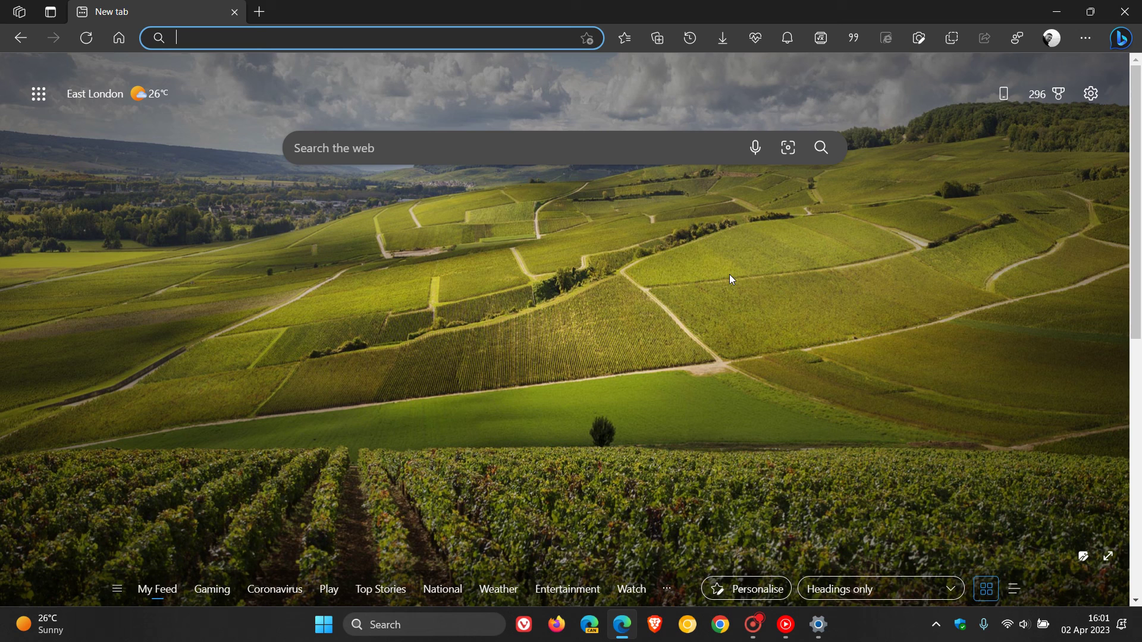